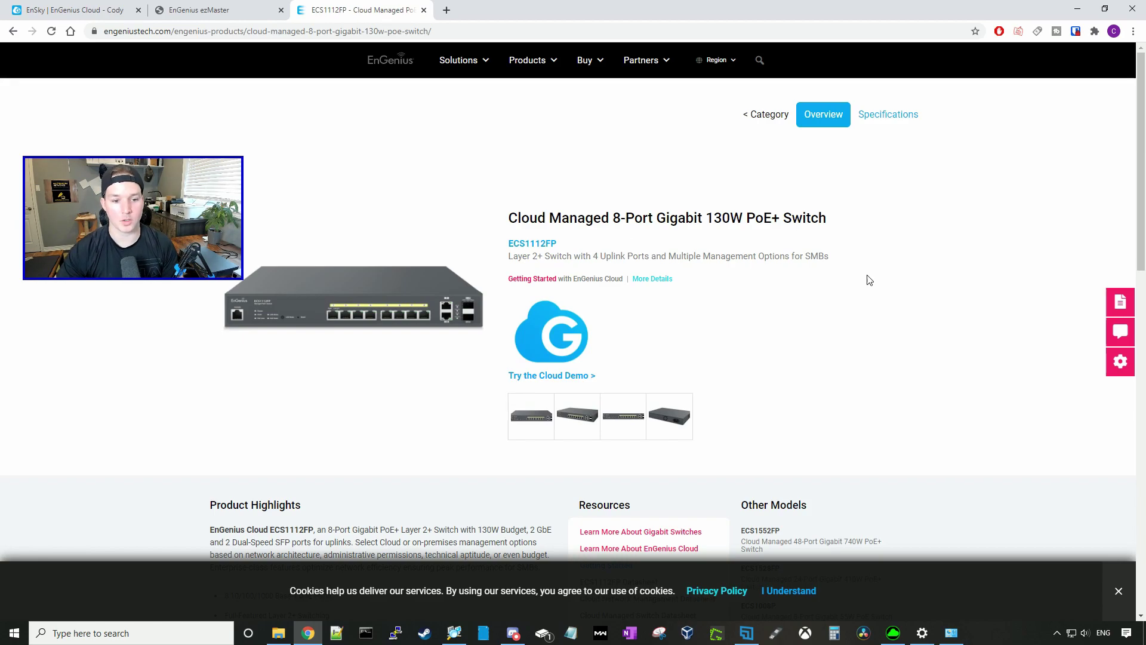
Step: View the enlarged ECS1112FP photo, then scroll through Product Highlights and Resources
left_click(710, 366)
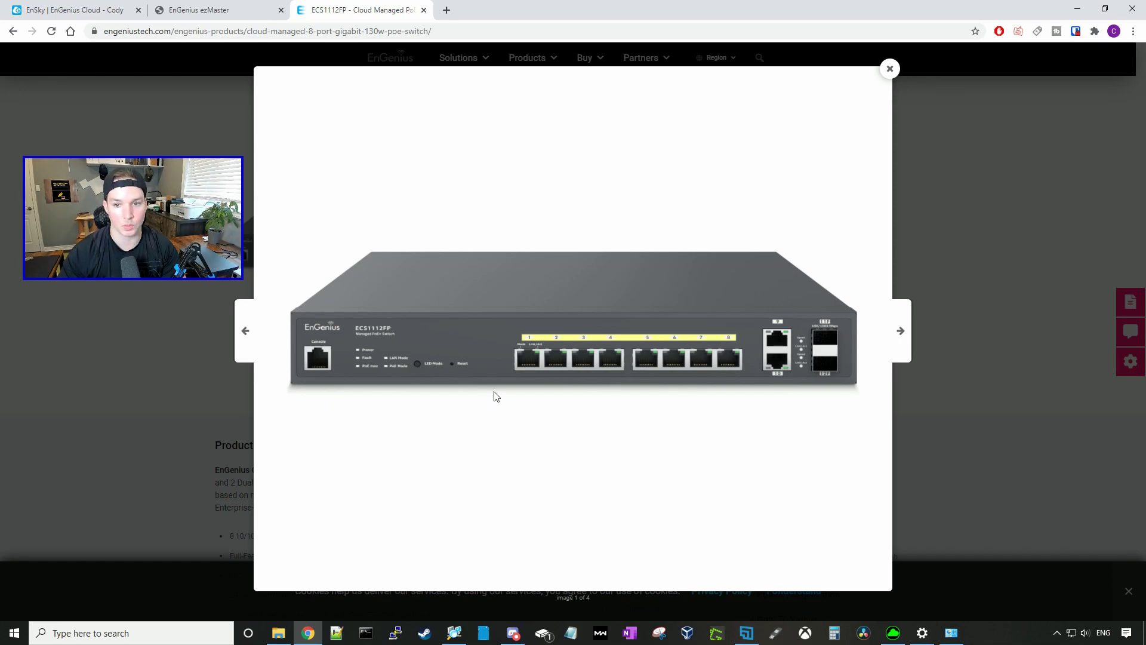
scroll(465, 388, "down", 3)
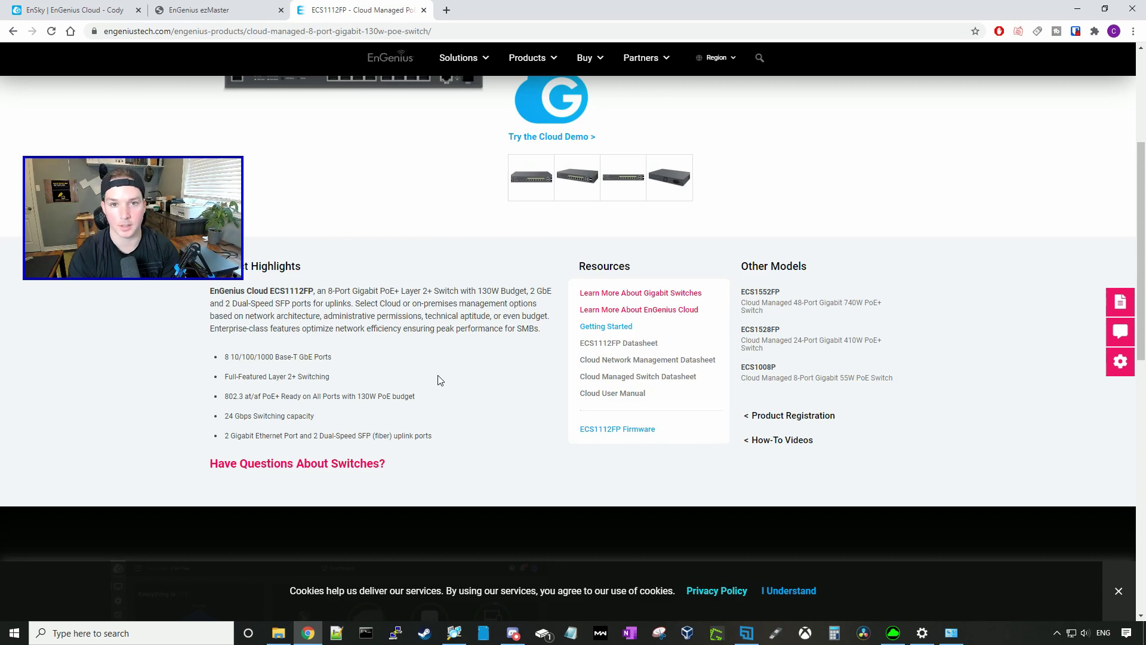
scroll(440, 381, "down", 7)
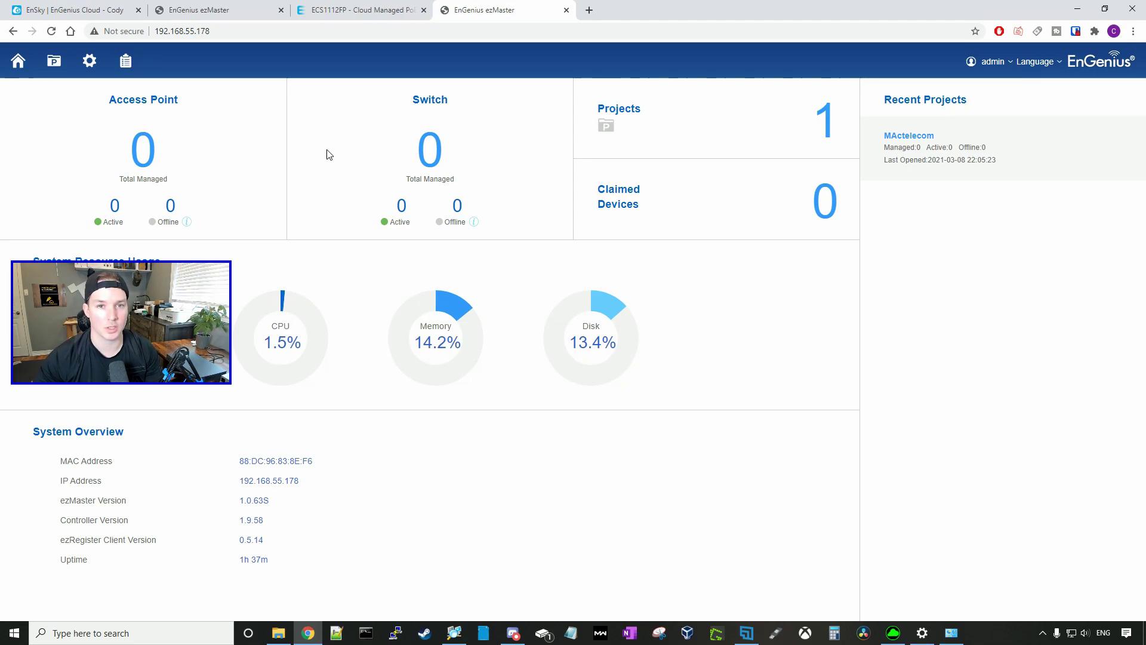
Step: Add the pending ECS1112FP to the MActelecom project and open its ECS1112FP device page
left_click(905, 150)
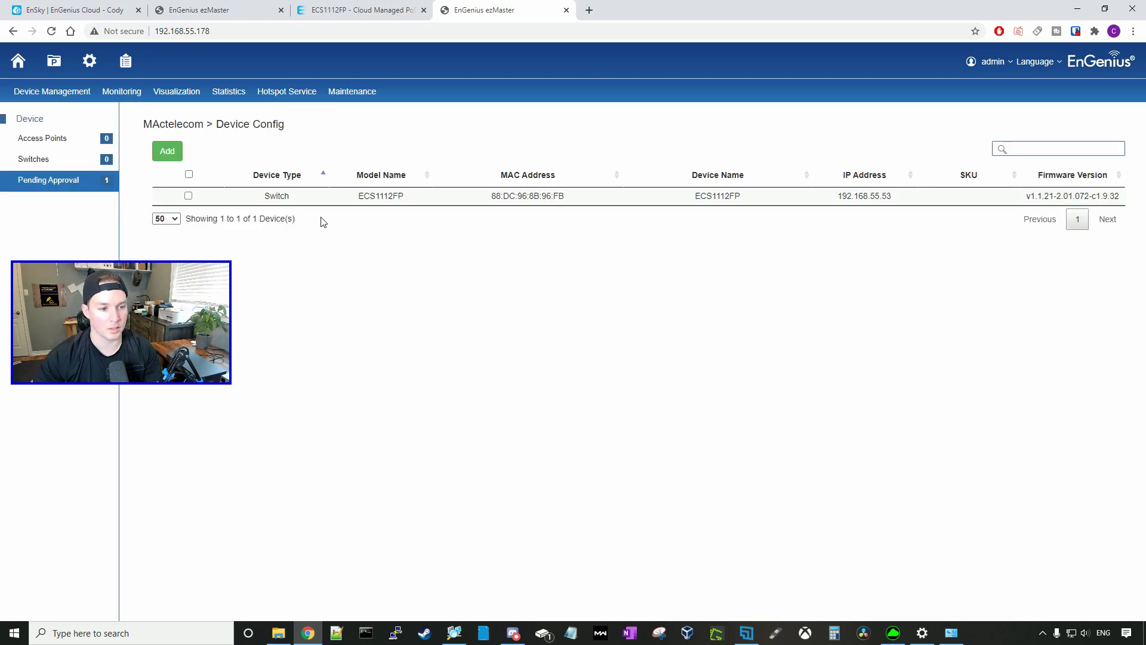
left_click(190, 197)
left_click(173, 154)
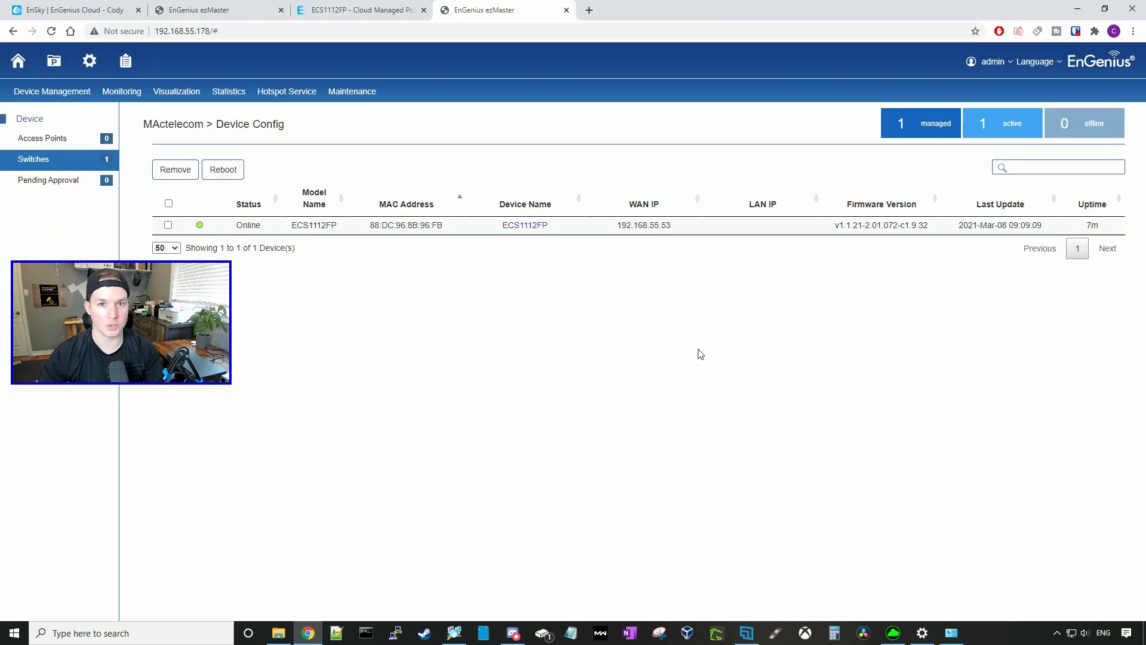
left_click(529, 225)
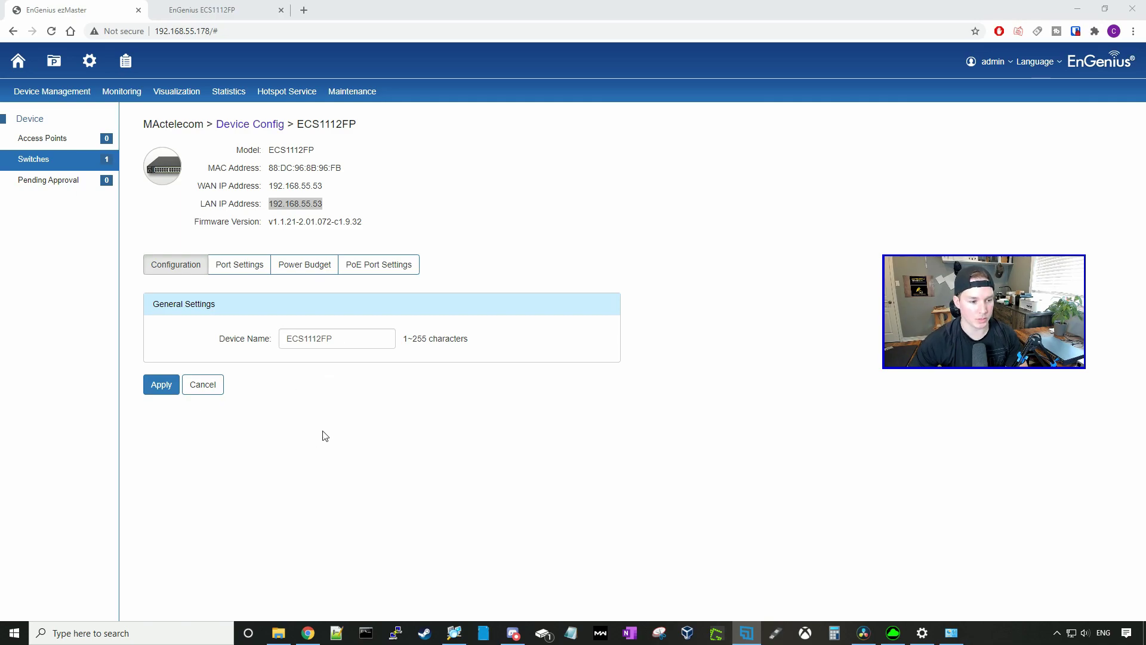
Step: Review the port table, leave bulk mode at Auto, then show the 130 W power budget
left_click(252, 268)
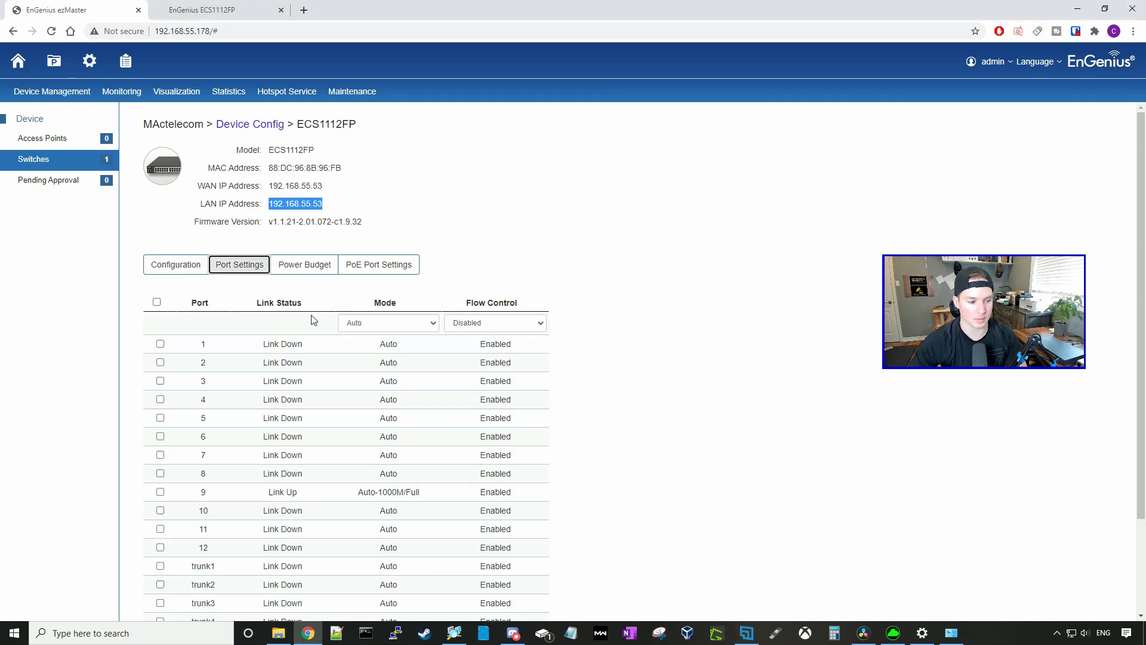
scroll(312, 317, "down", 1)
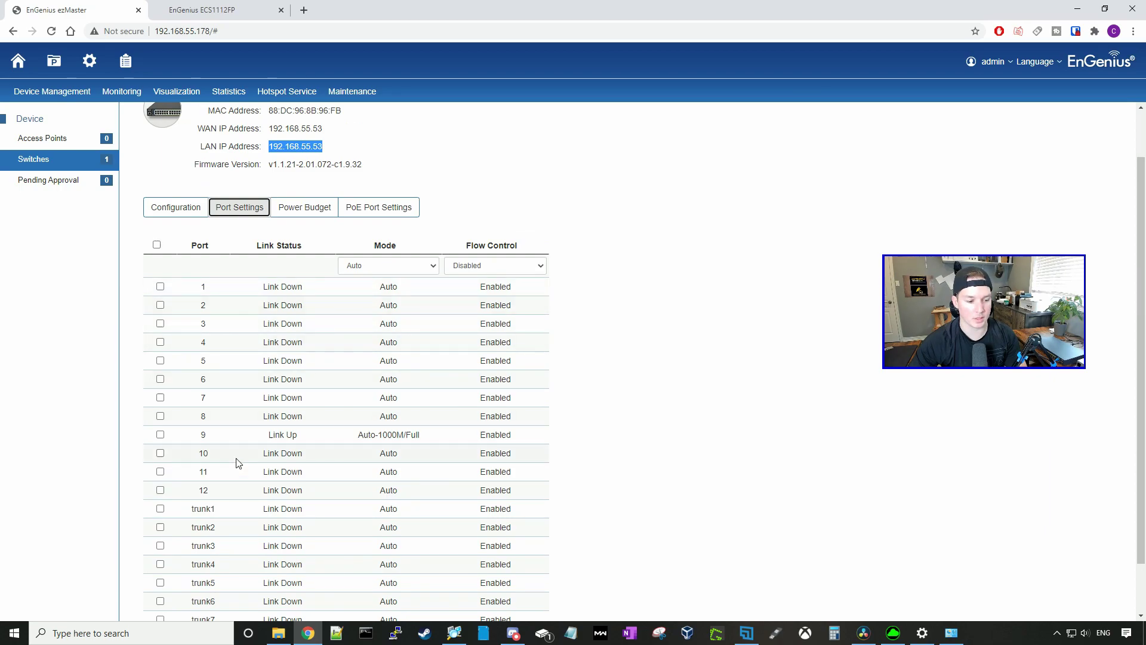
scroll(245, 499, "down", 1)
scroll(251, 590, "up", 1)
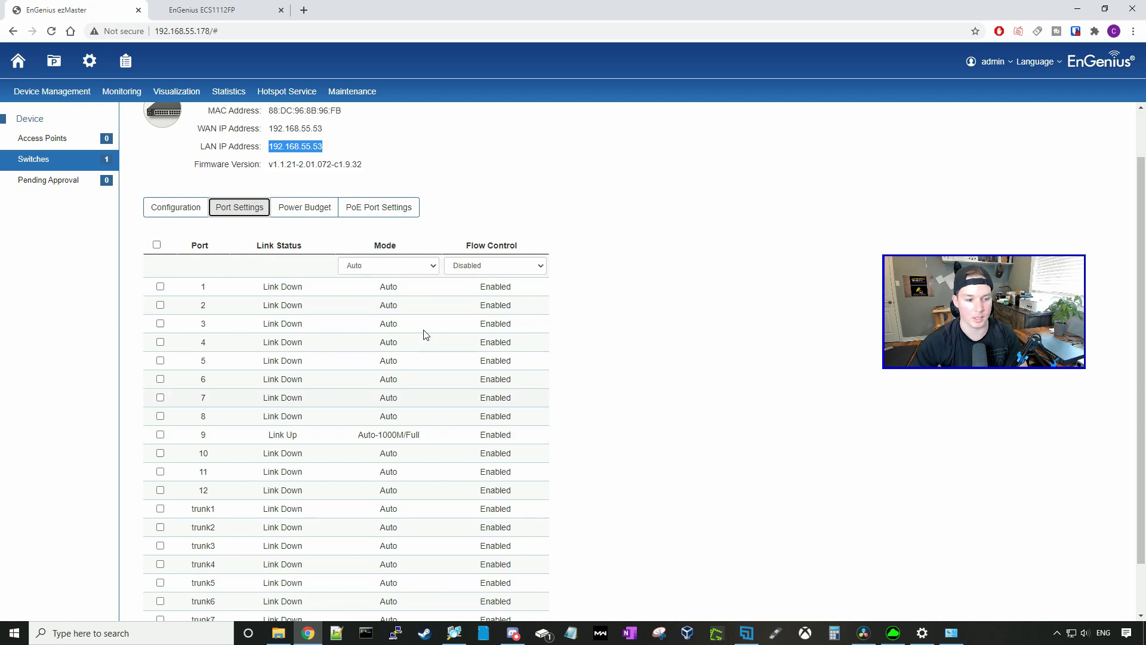
left_click(428, 267)
left_click(612, 290)
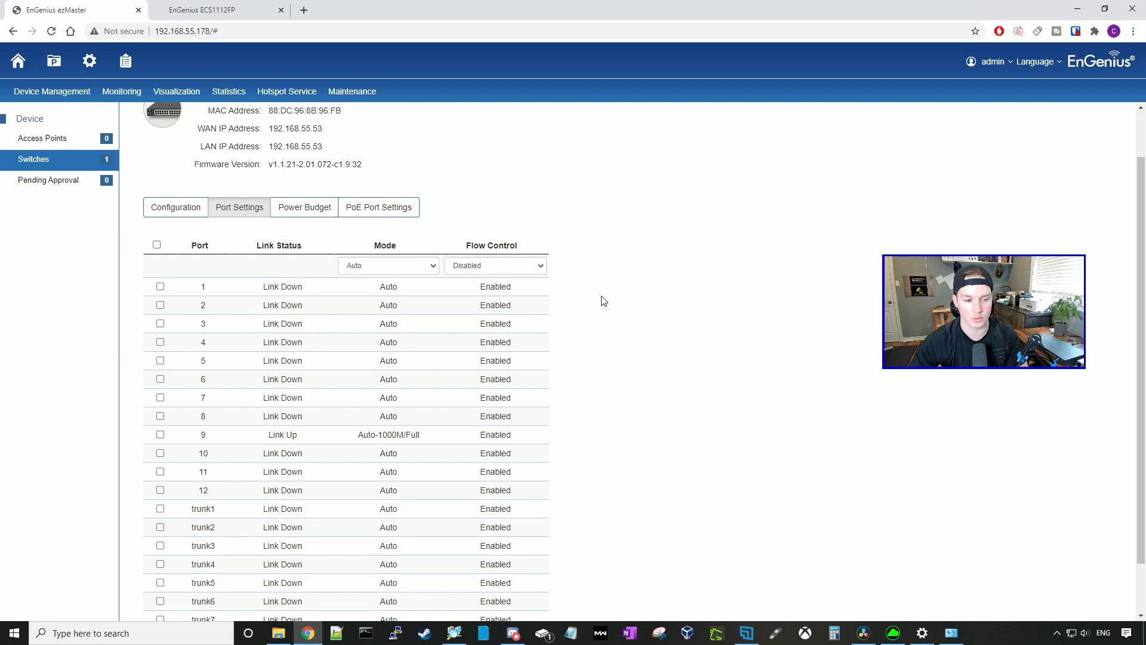
left_click(291, 204)
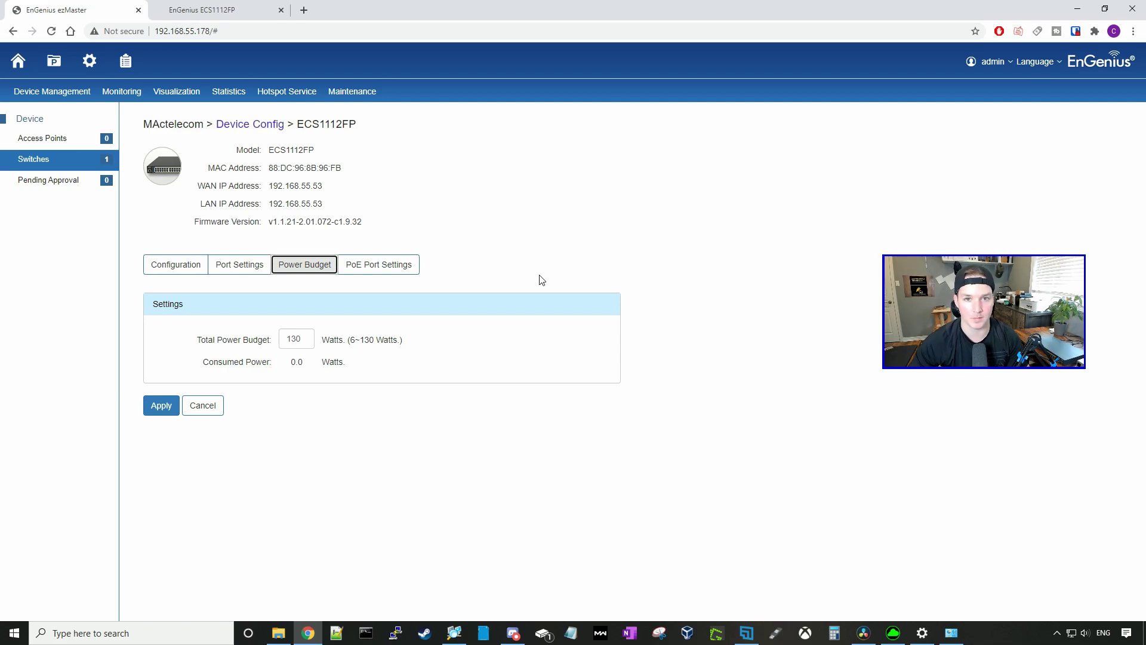
Step: In PoE Port Settings, set the bulk Power Limit Type to User Defined for a 31 W limit
left_click(412, 272)
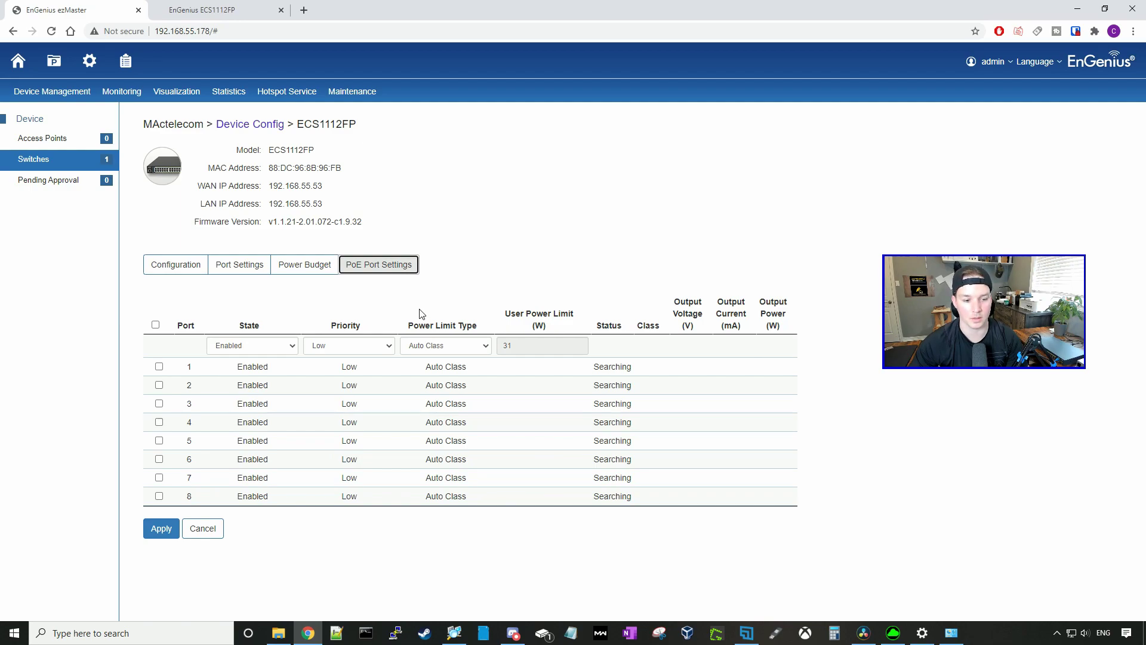
left_click(485, 346)
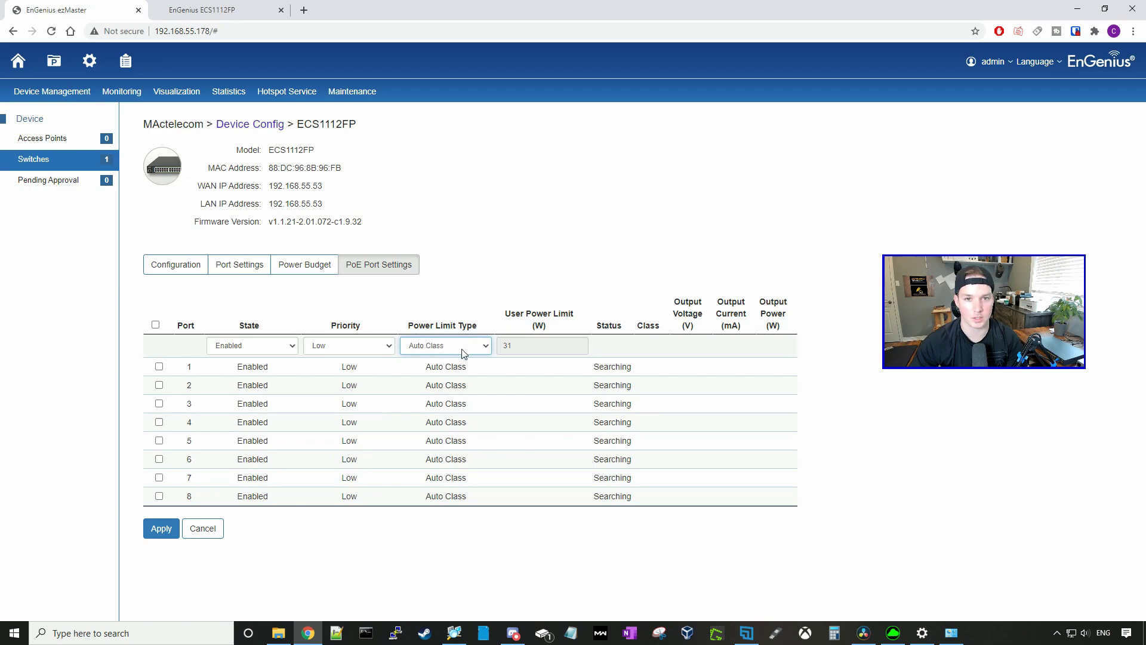
left_click(464, 352)
left_click(459, 368)
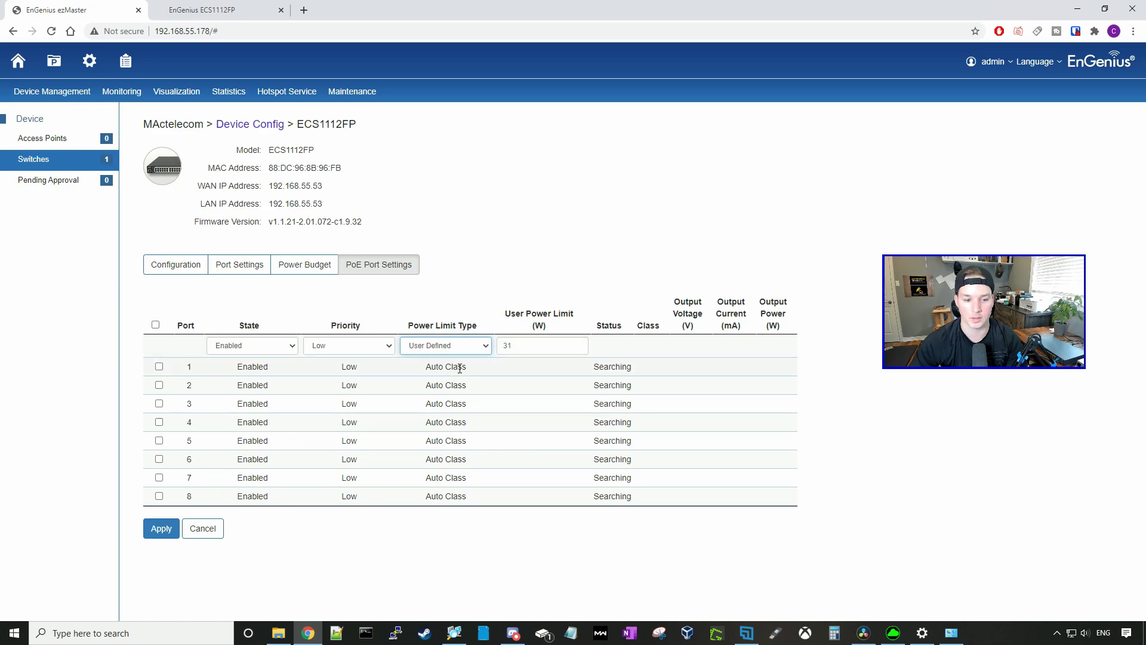
key("Tab")
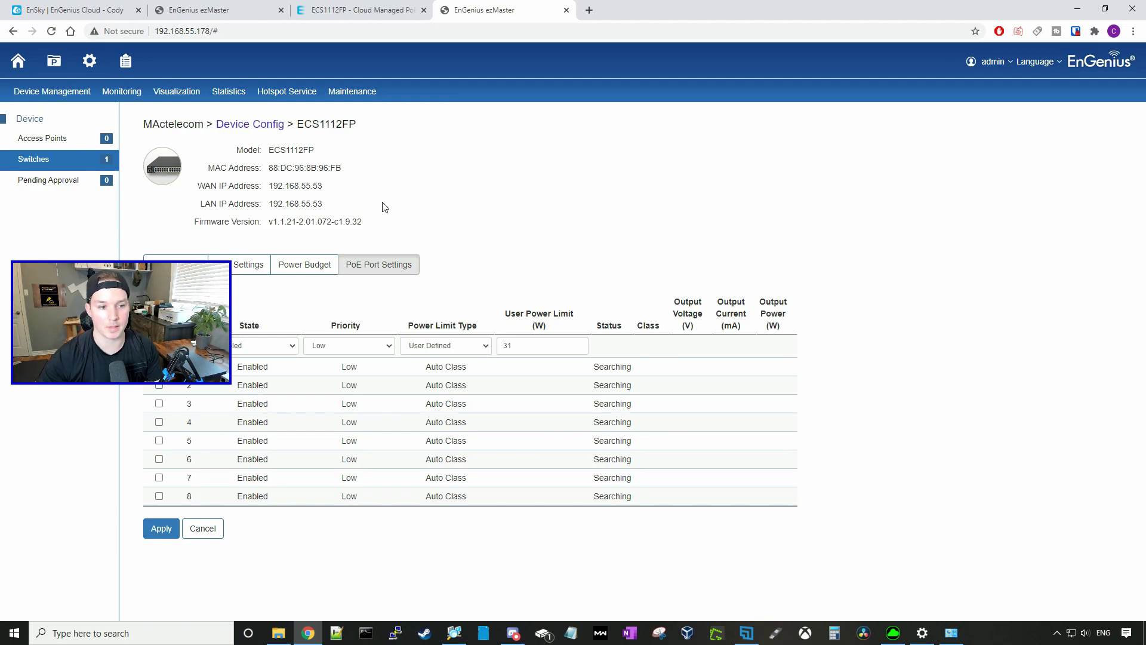
Step: Copy the switch's LAN IP 192.168.55.53 and load its login page in a new tab
left_click_drag(269, 204, 328, 209)
key("ctrl+c")
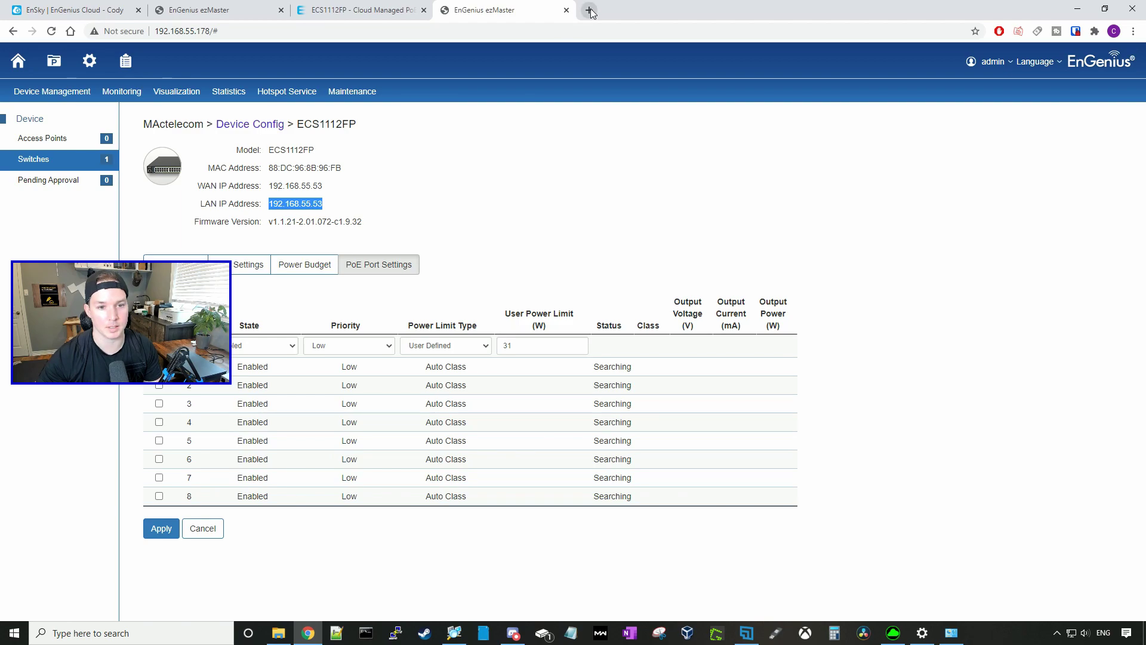
left_click(589, 10)
key("ctrl+v")
key("Return")
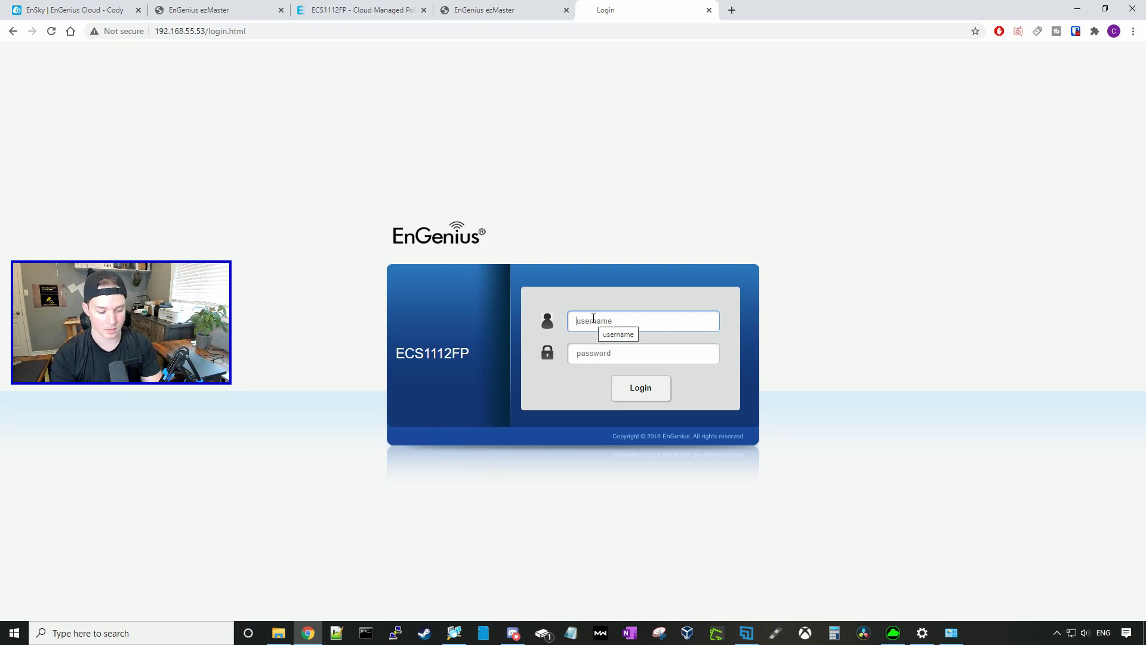
Step: Enter username admin and the account password on the switch login page
type("admin")
key("Tab")
type("pass")
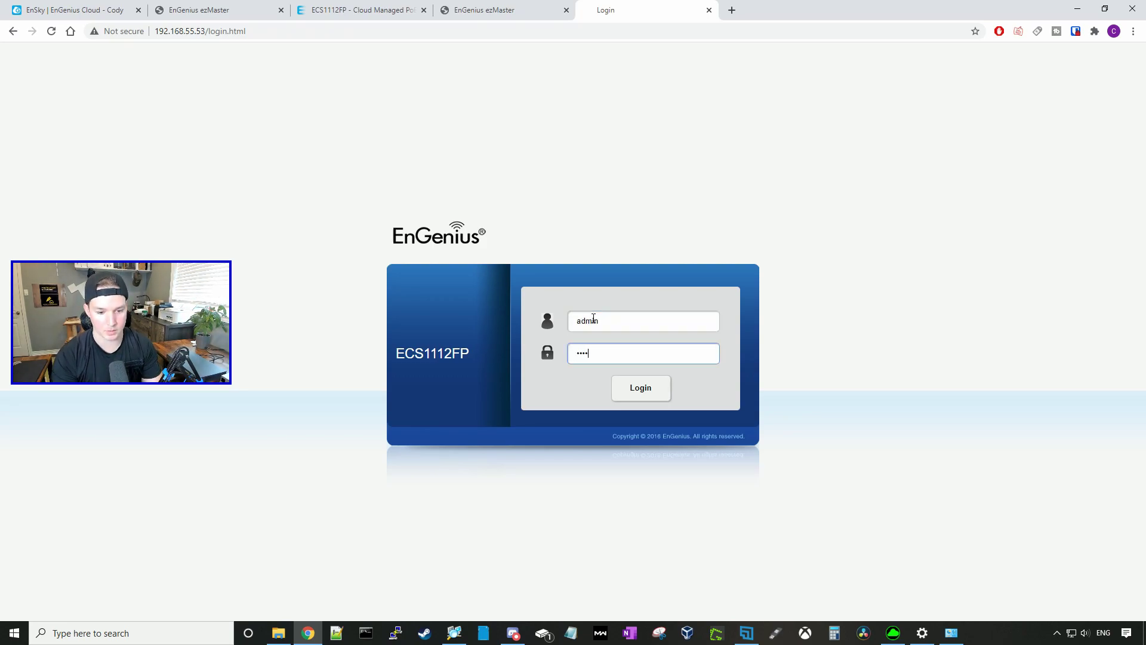
type("wo")
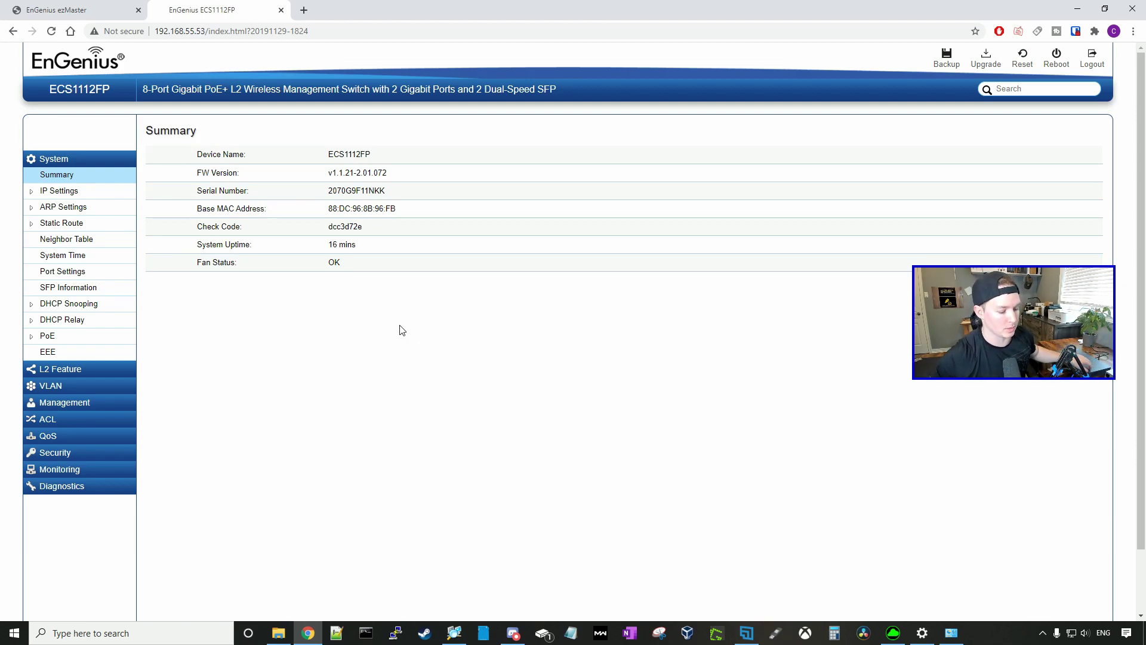
Step: Check the IPv4 management and network settings past the managed-device warnings, then open Port Settings
left_click(58, 191)
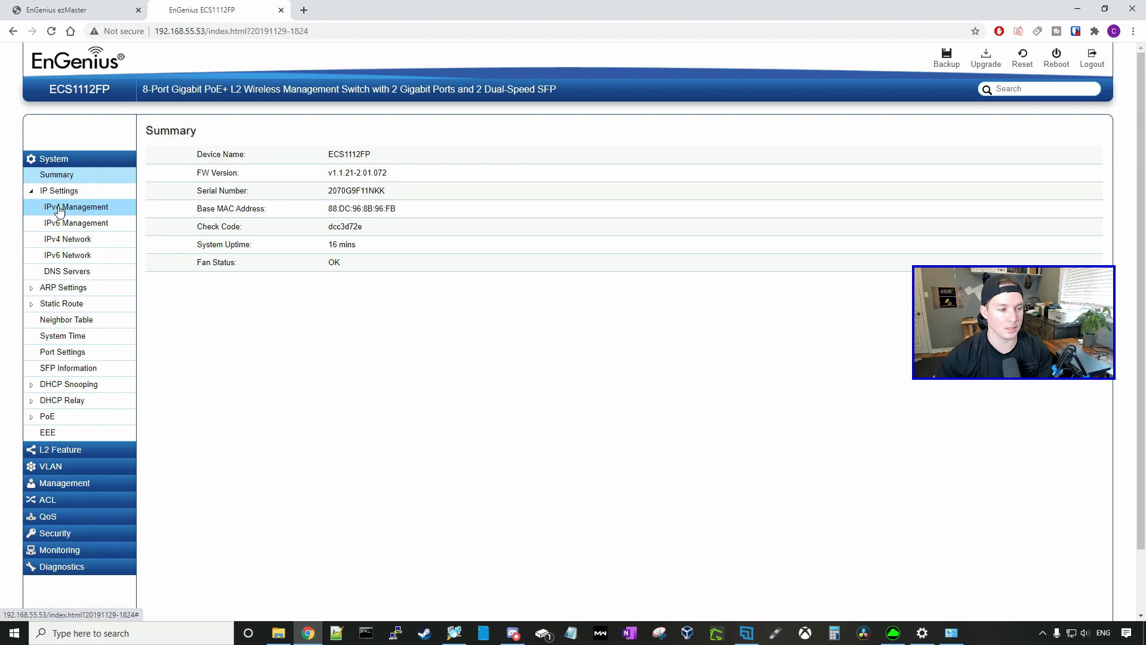
left_click(75, 208)
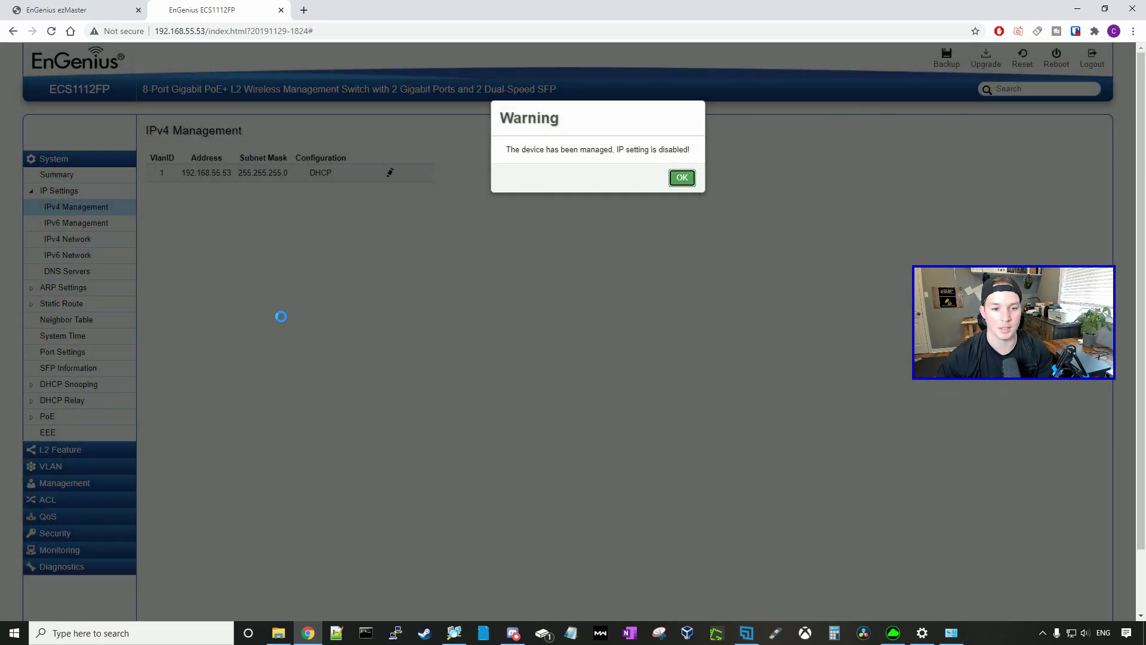
left_click(682, 178)
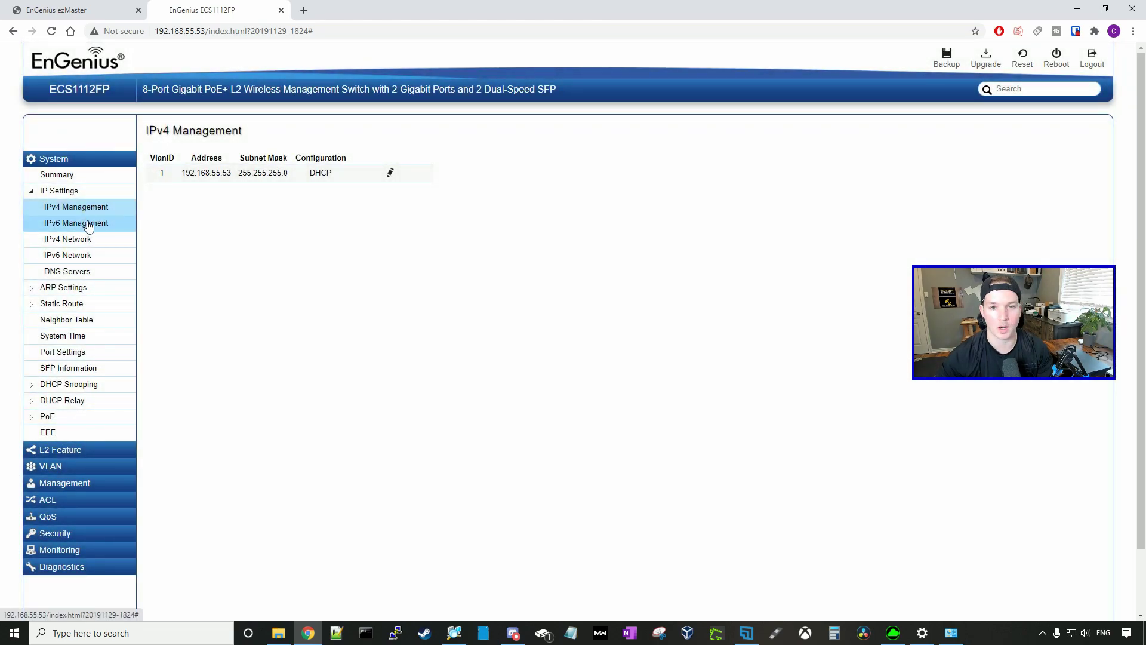
left_click(75, 245)
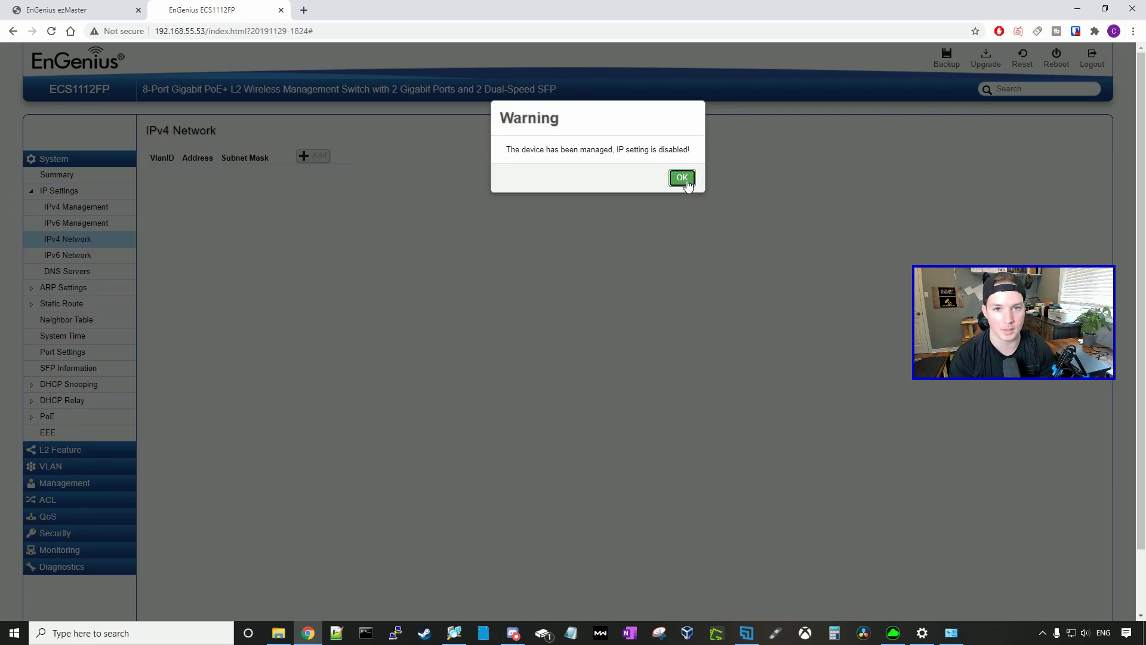
left_click(682, 179)
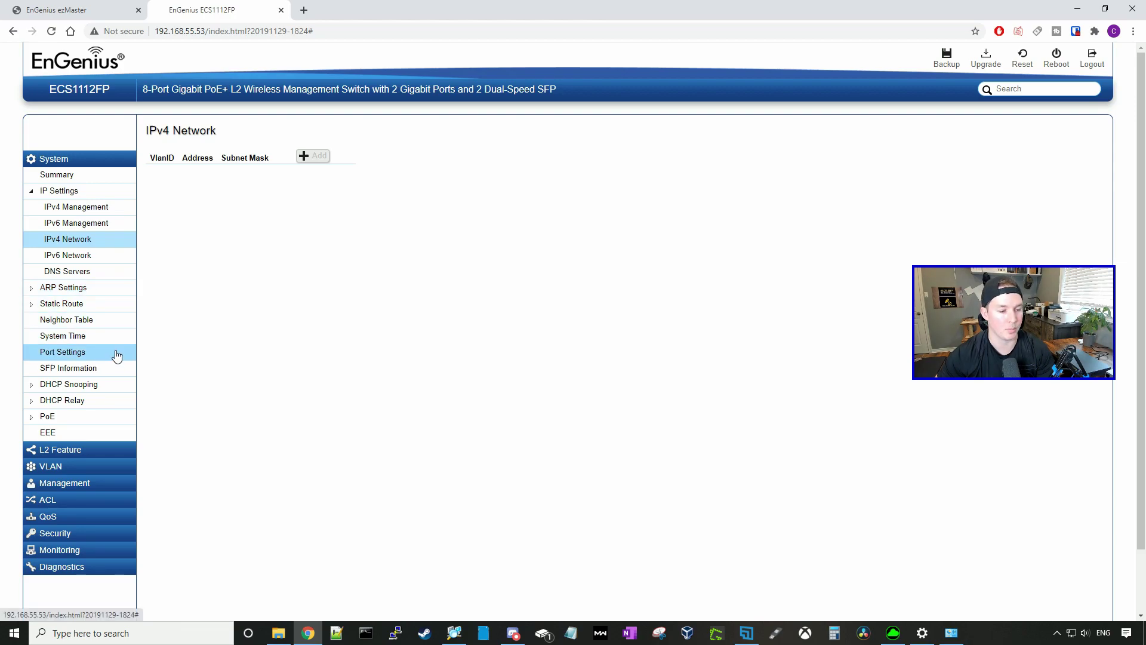
left_click(89, 357)
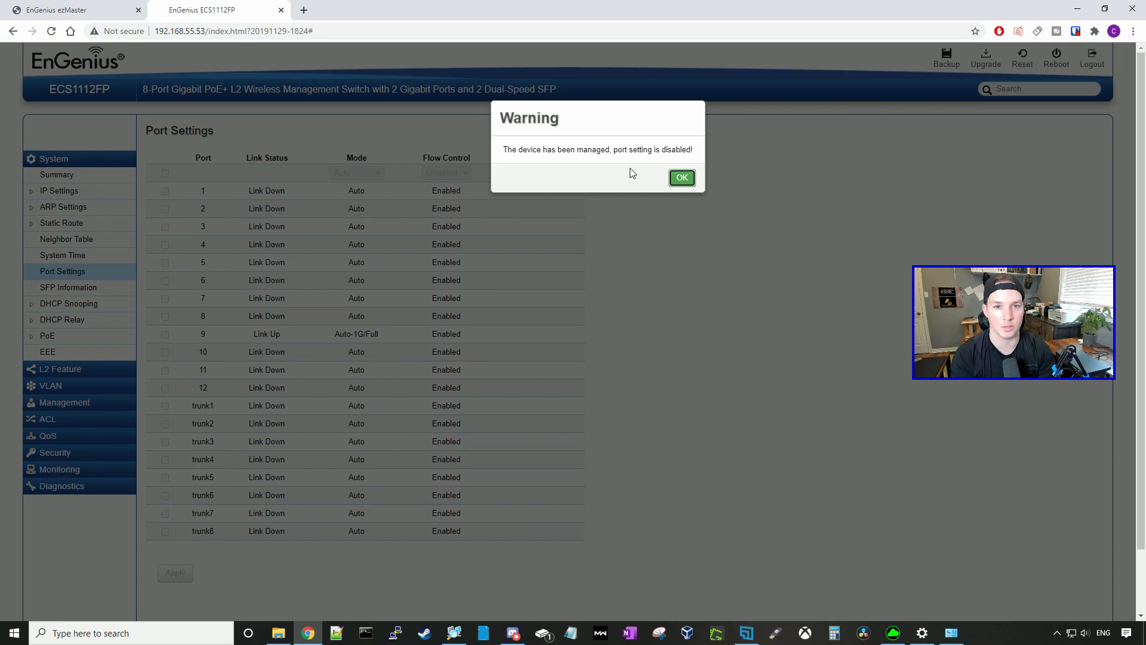
Step: View LACP and Port Trunking under L2 Feature > Link Aggregation
left_click(682, 177)
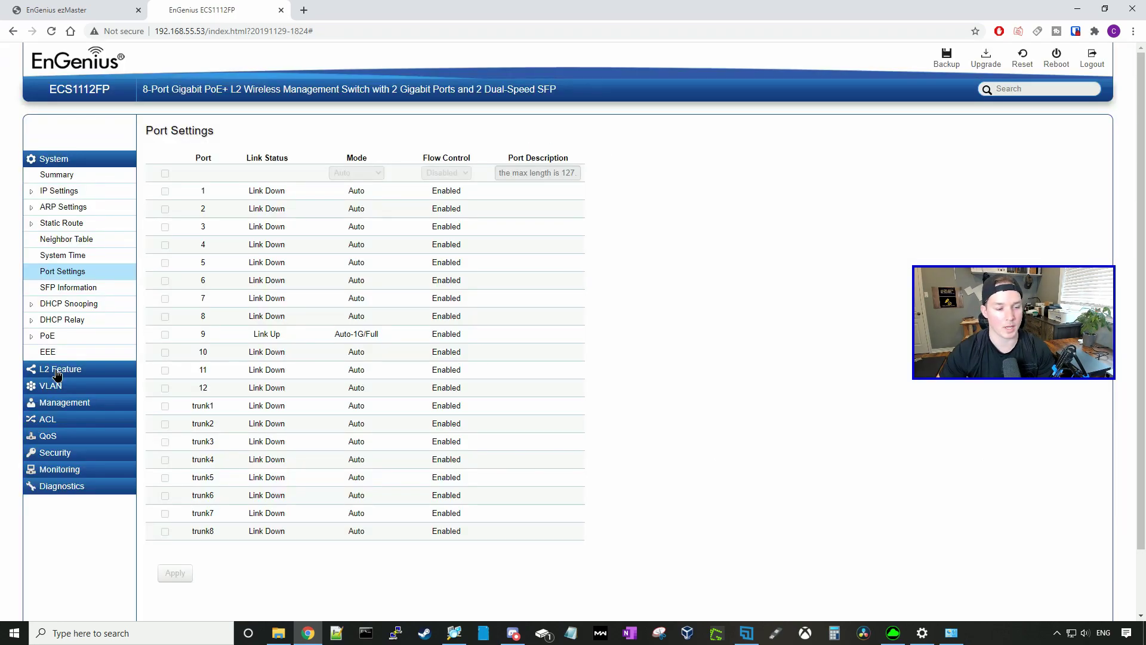
left_click(57, 370)
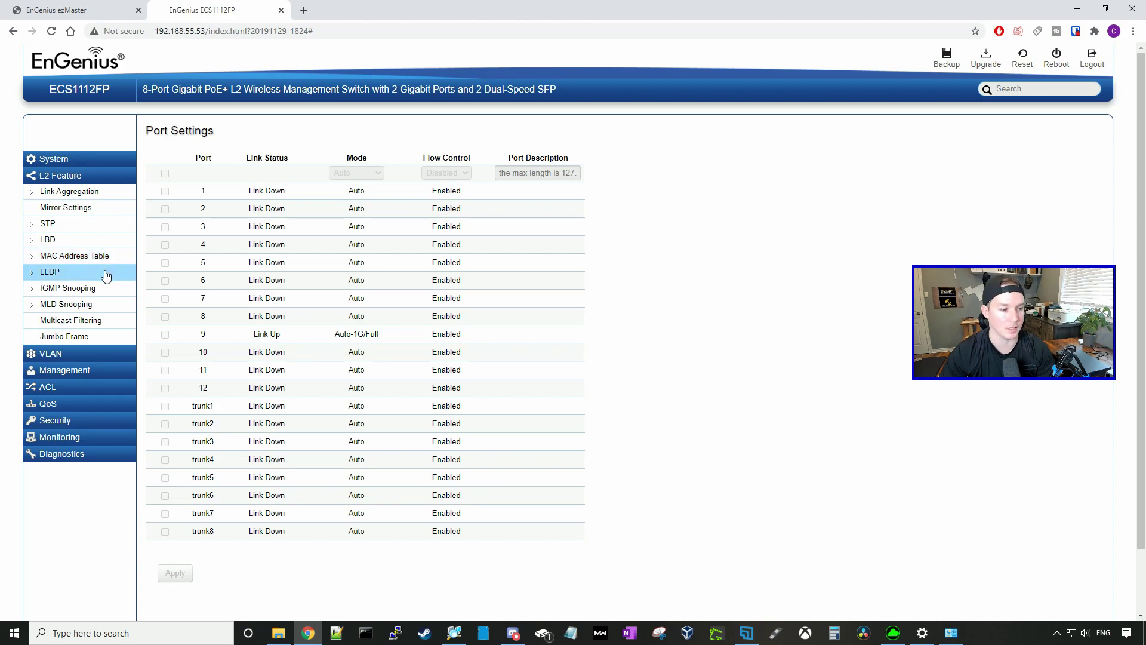
left_click(70, 195)
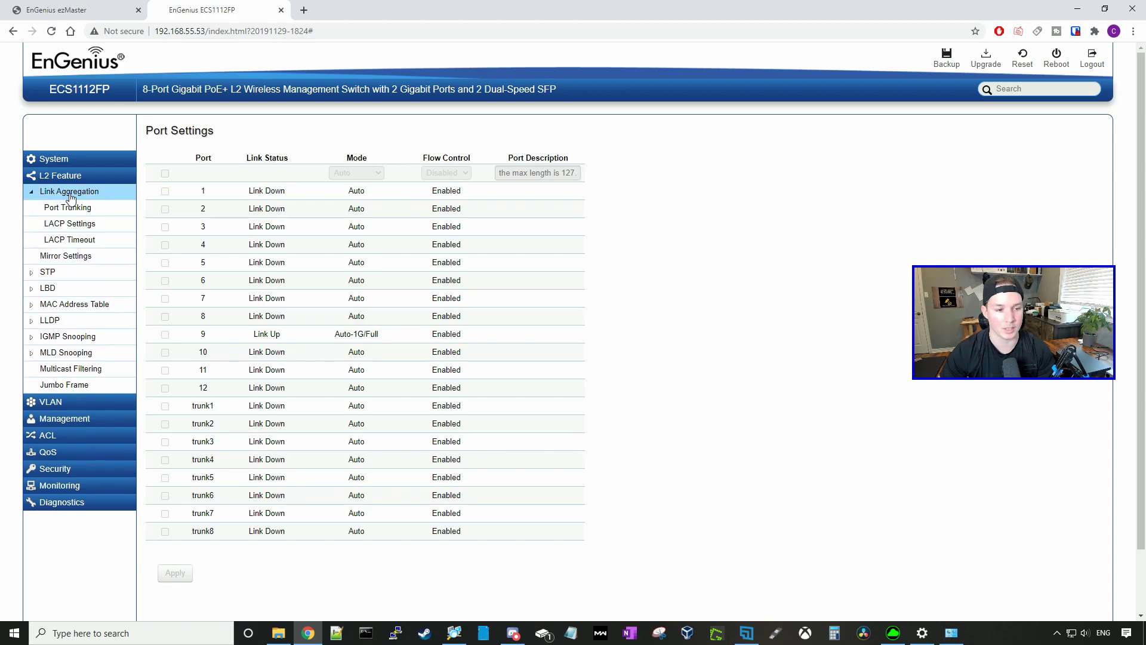
left_click(84, 224)
left_click(89, 210)
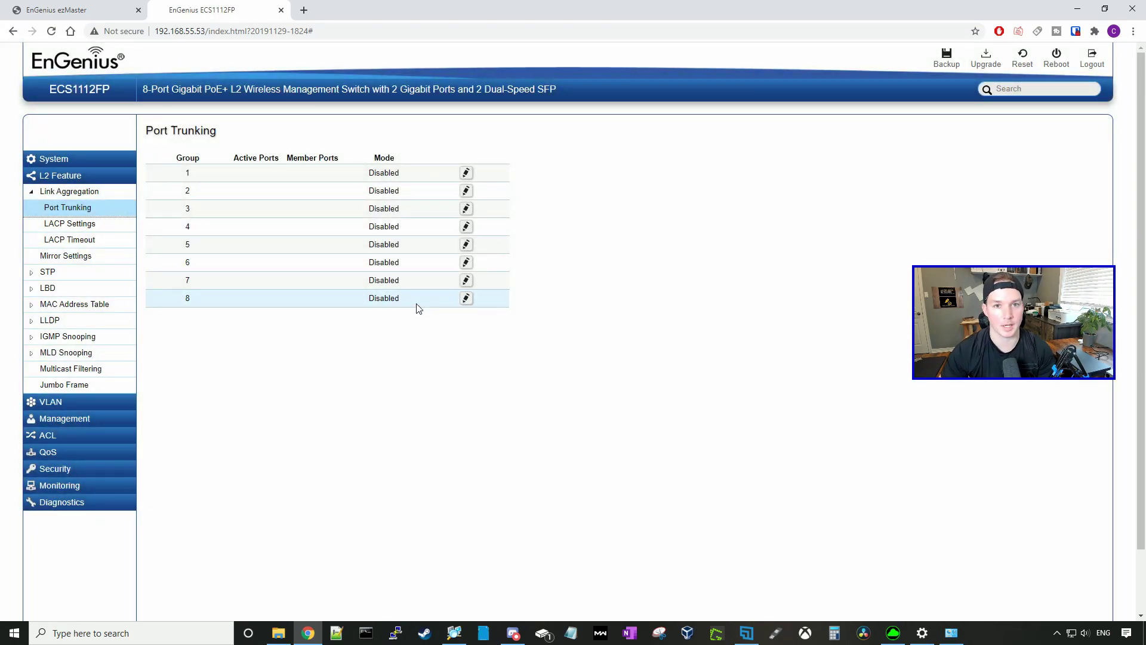
Step: Check PVID and the 802.1Q table with default VLAN 1, then add a new VLAN entry
left_click(78, 403)
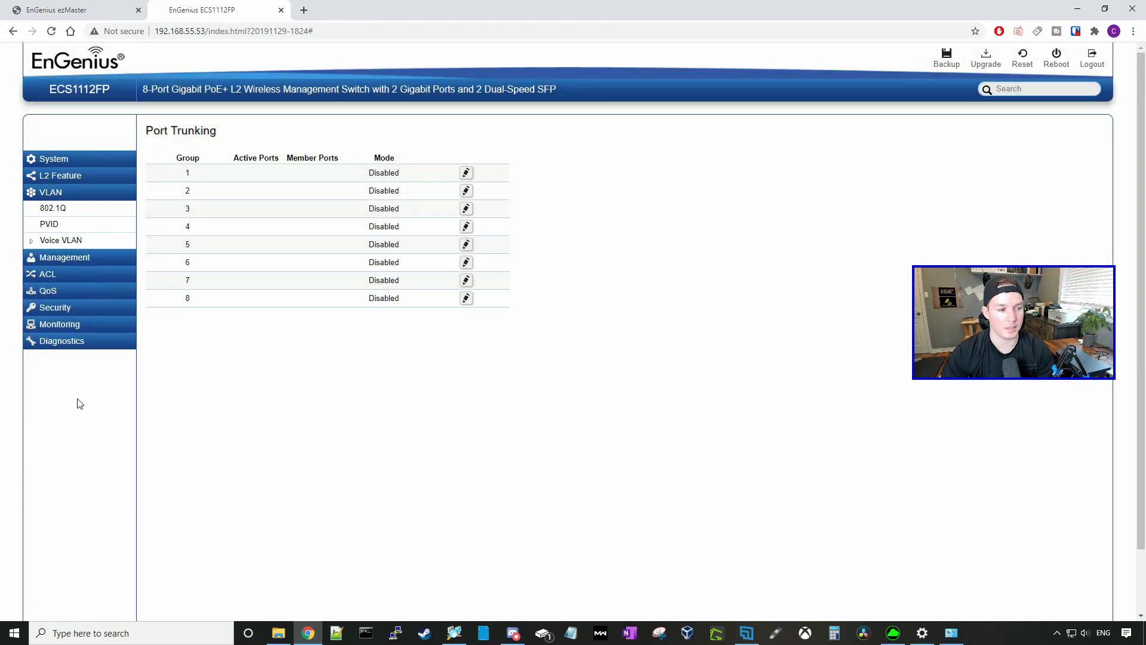
left_click(63, 227)
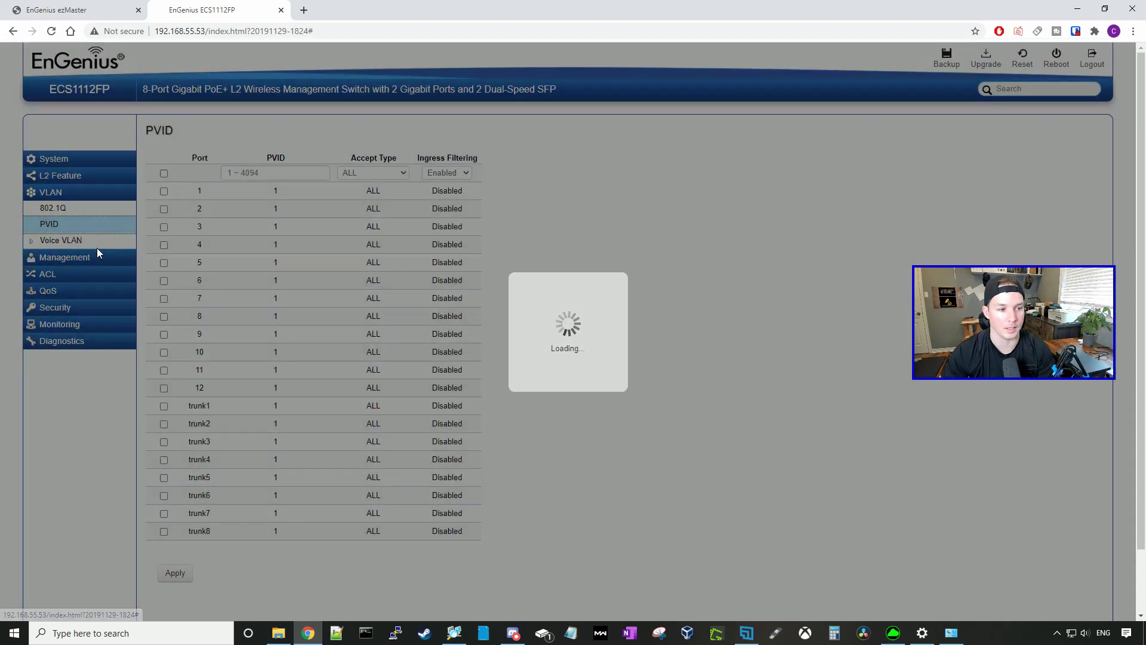
left_click(63, 215)
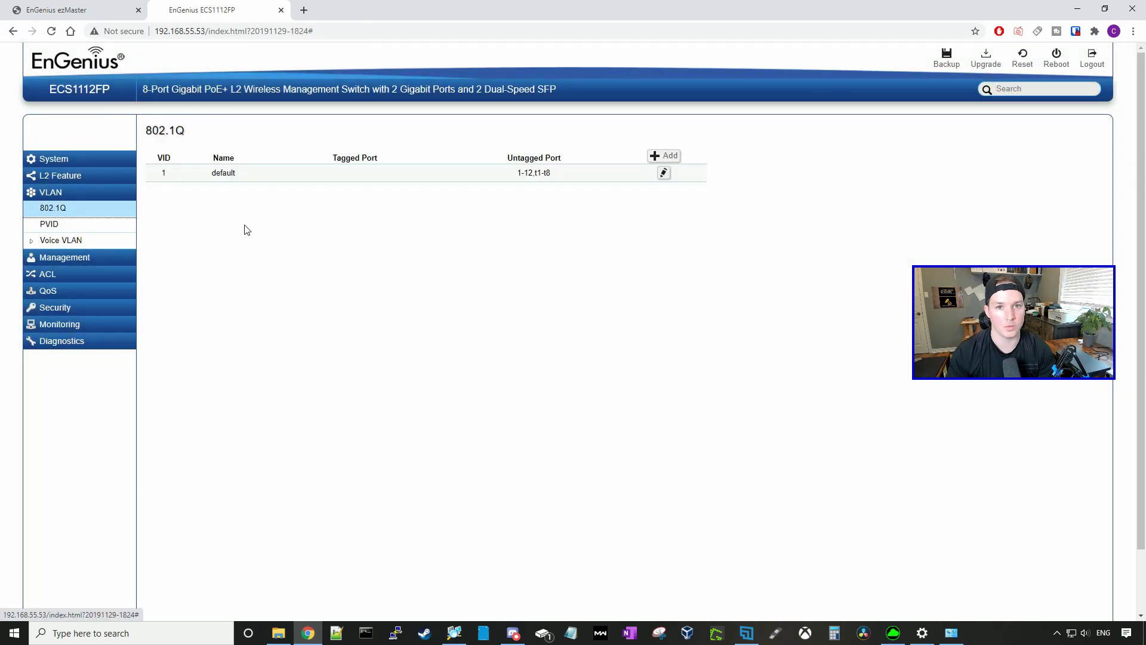
left_click(678, 160)
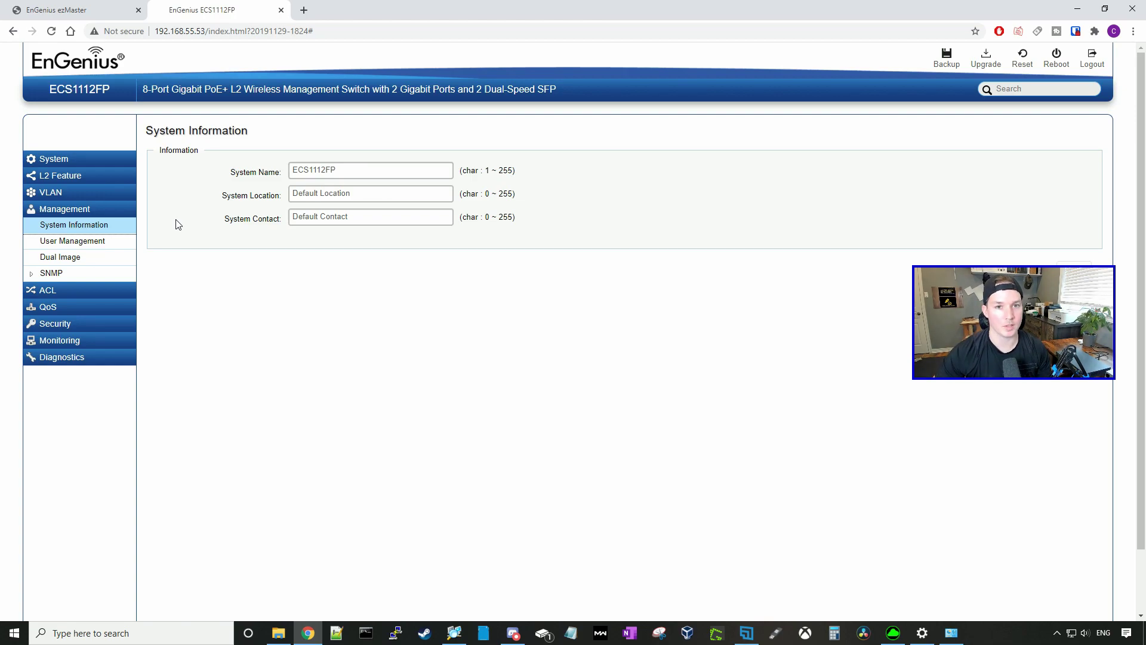
Step: View the admin user account and the empty MAC ACE table, then expand QoS, Security and Monitoring
left_click(110, 241)
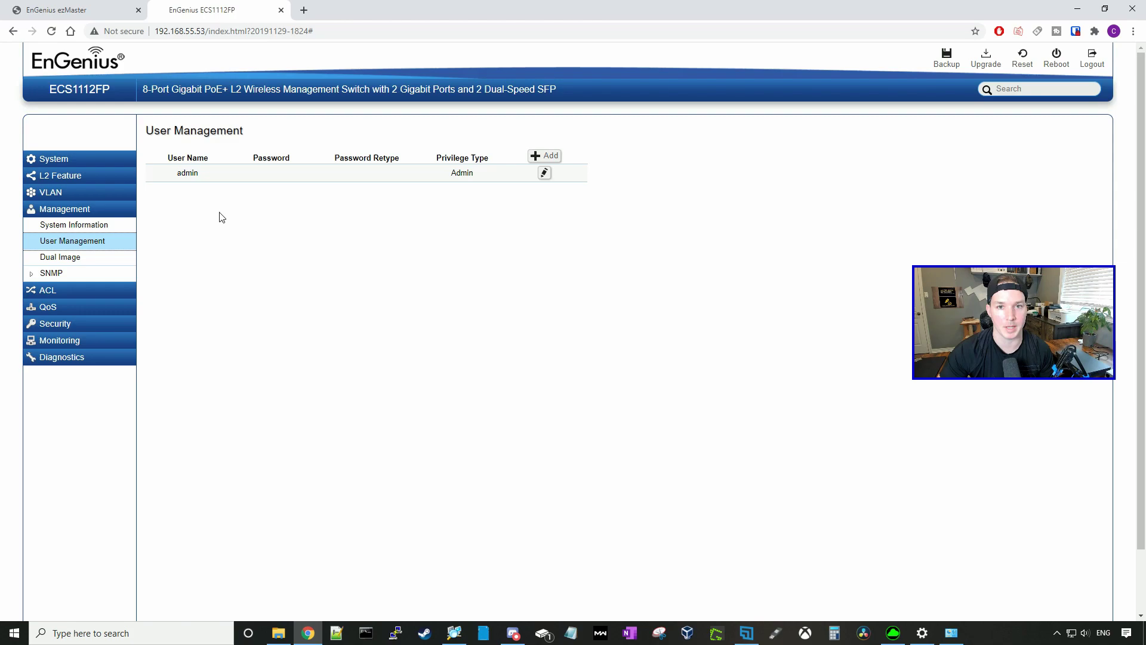
left_click(84, 290)
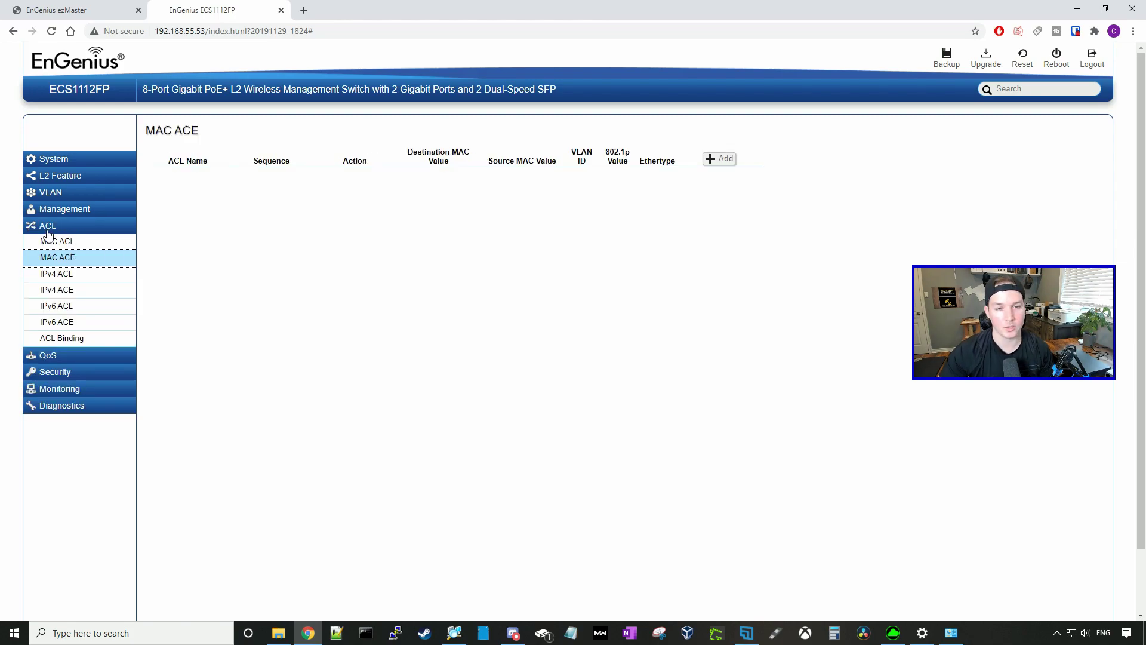
left_click(57, 357)
left_click(95, 371)
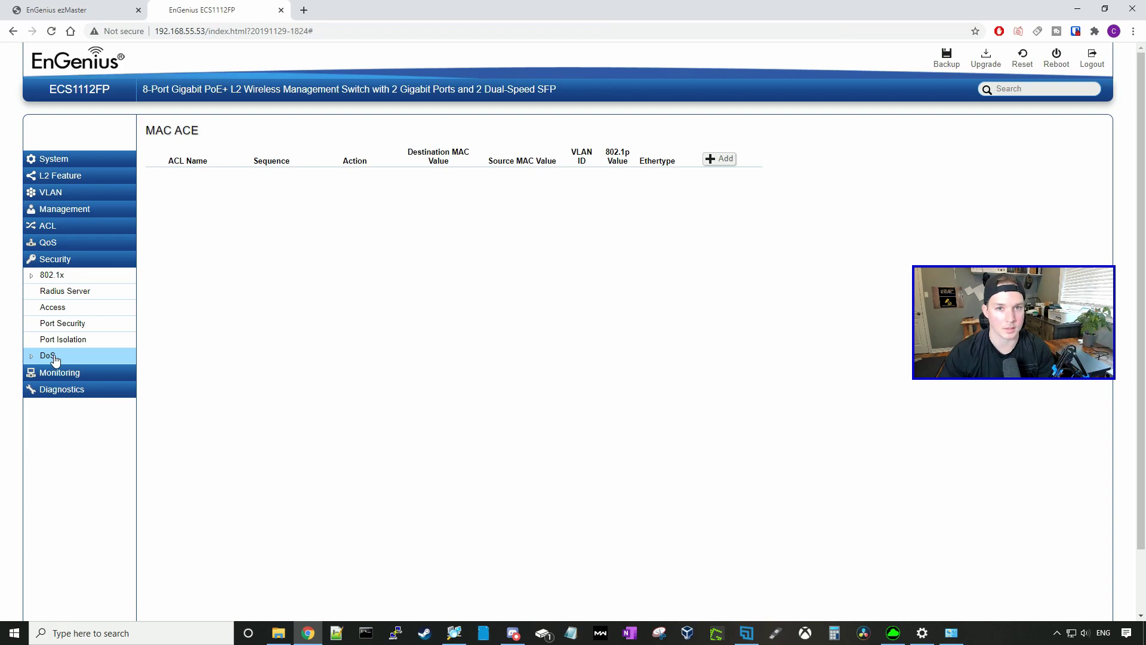
left_click(63, 373)
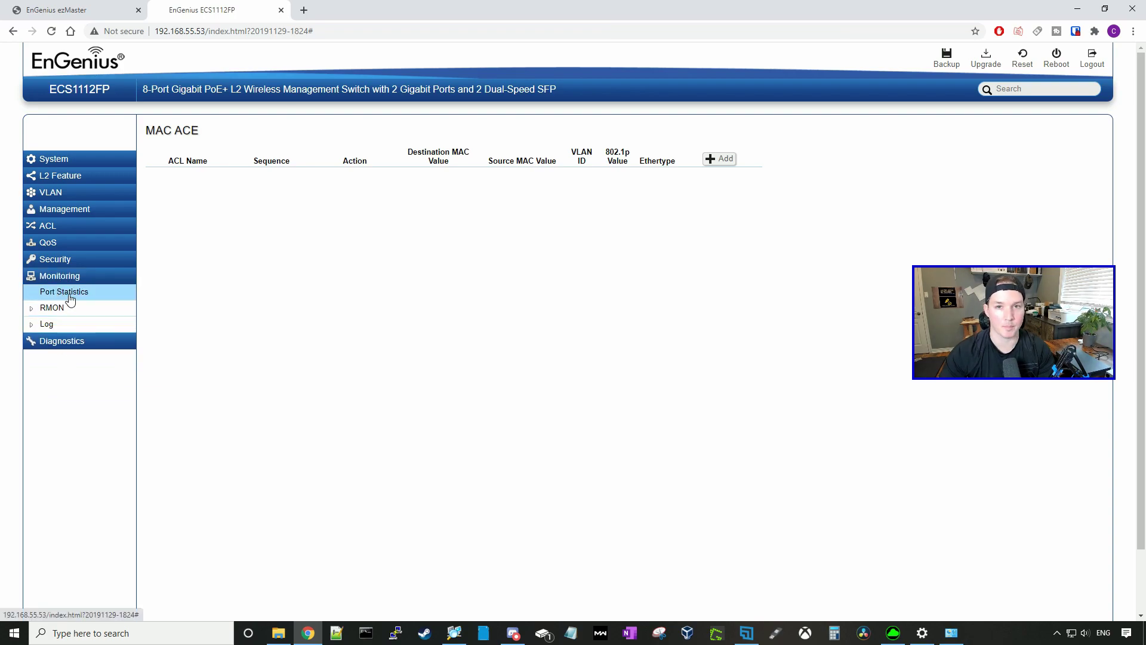
Step: View Port Statistics, then choose Port 9 as the port to test in Cable Diagnostics
left_click(69, 297)
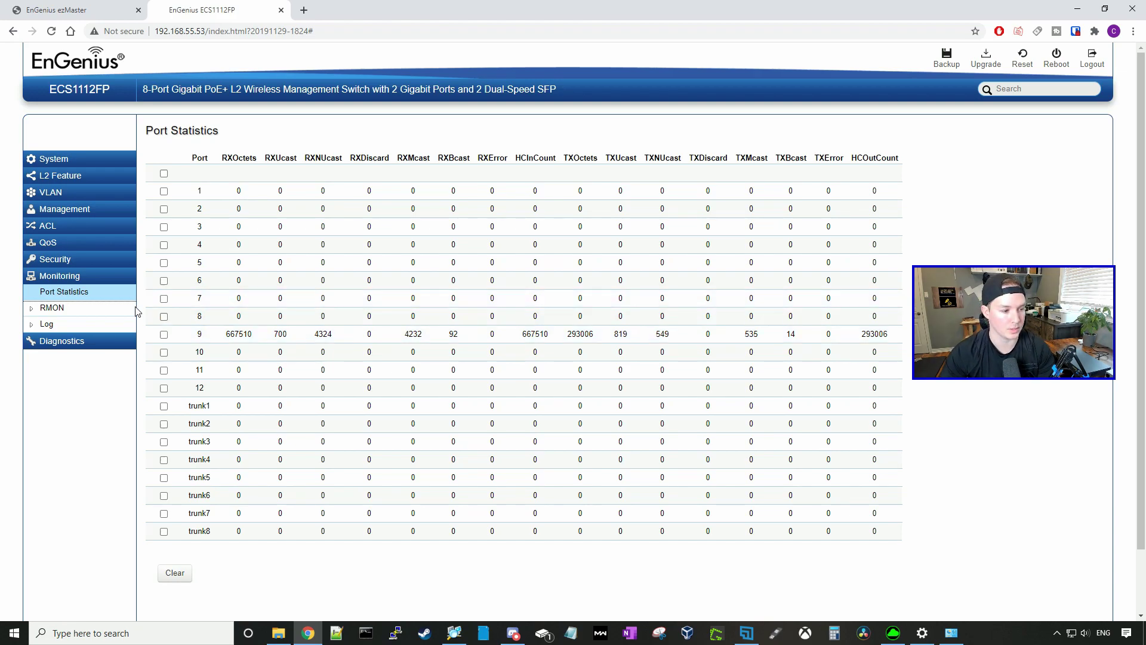
left_click(51, 324)
left_click(62, 405)
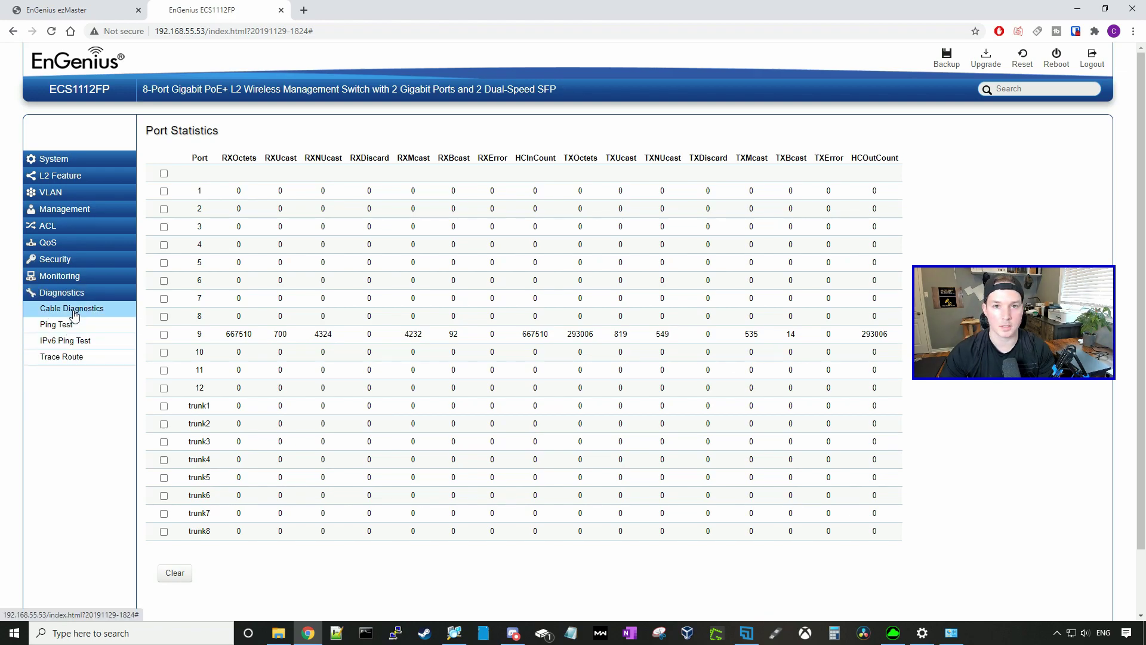
left_click(74, 311)
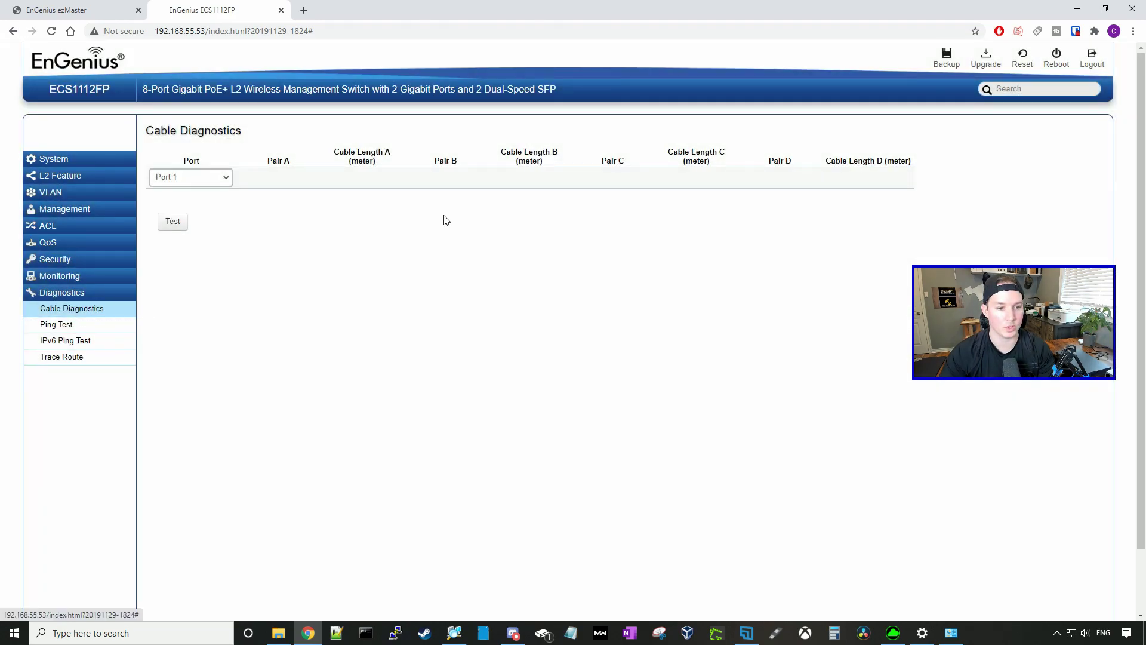
left_click(212, 177)
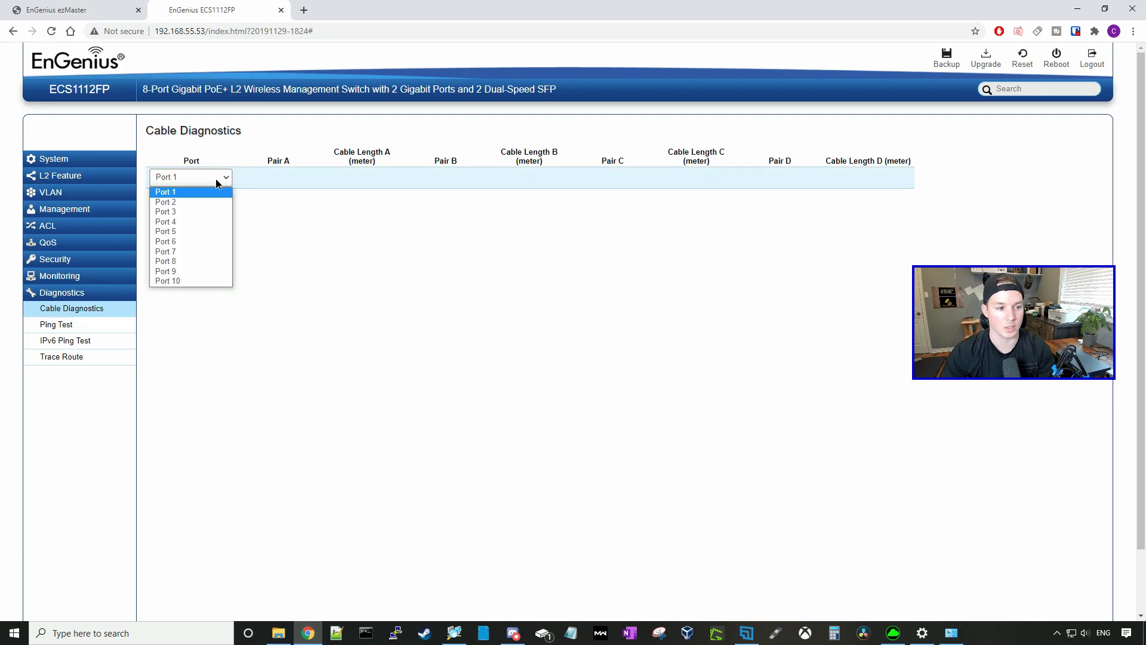
left_click(189, 272)
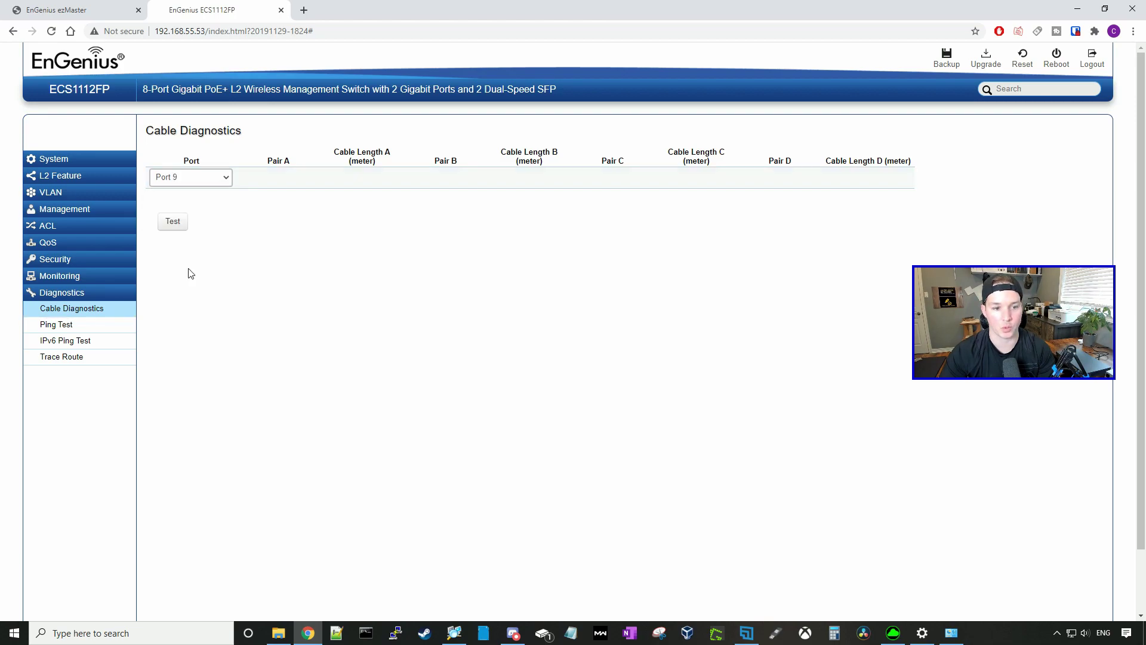